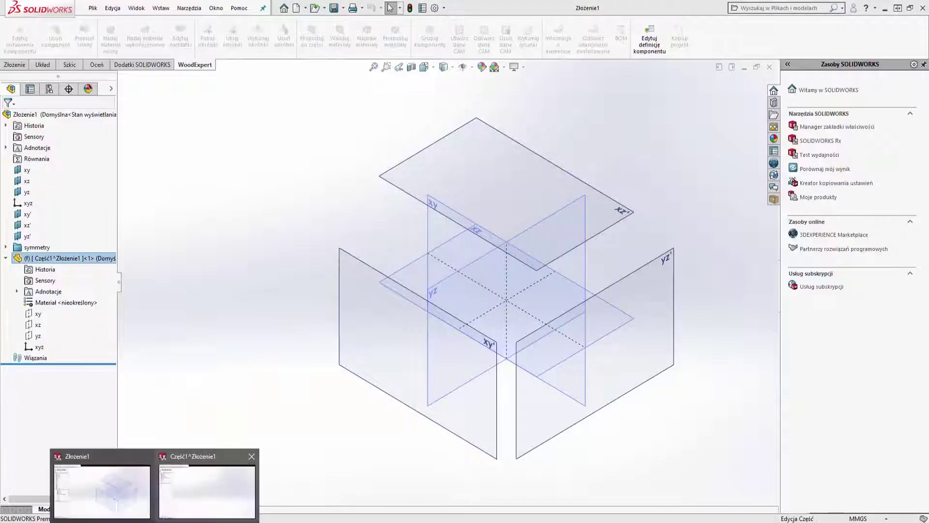
Sketch the camper's outline on the xz plane, leaving a gap for the door.
left_click(206, 484)
left_click(72, 25)
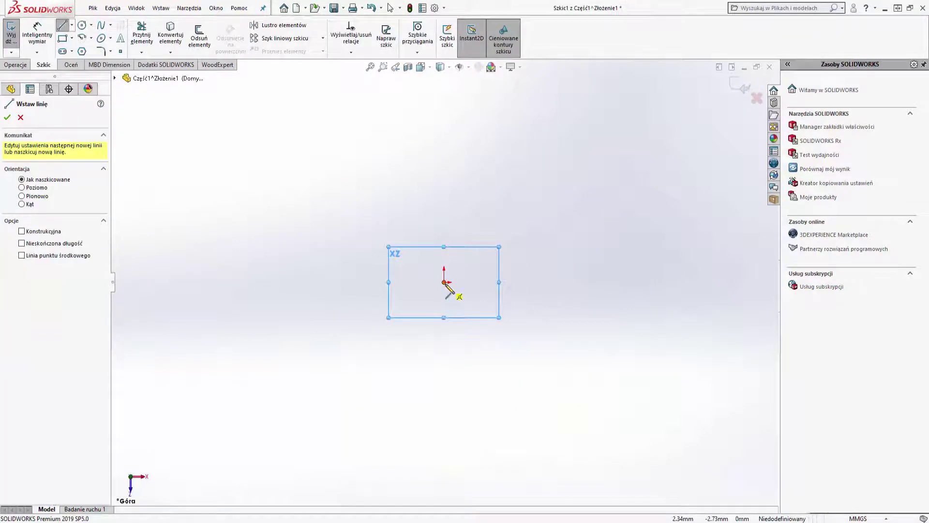
left_click(444, 282)
left_click(444, 193)
left_click(611, 192)
left_click(611, 283)
double_click(578, 282)
left_click(445, 282)
Extrude the outline as a 10 mm thin-walled body to 2800 mm.
left_click(531, 282)
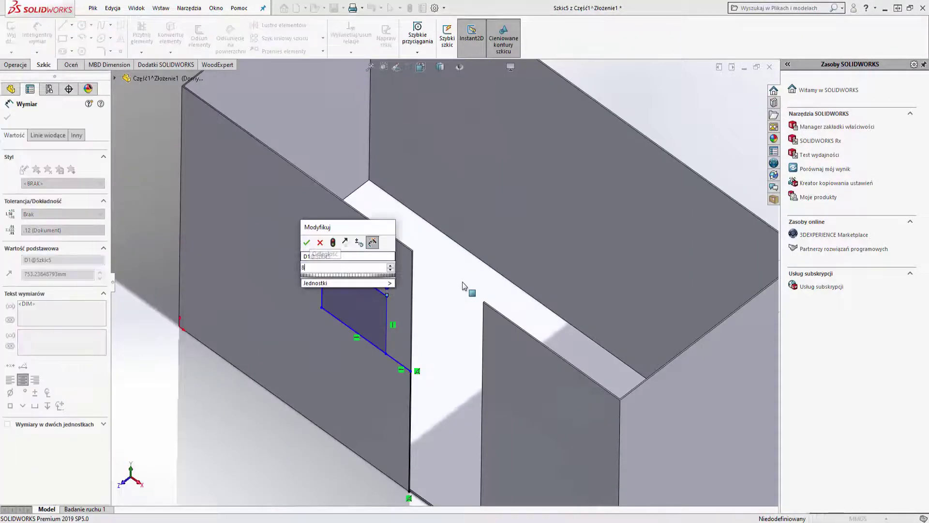
type("00")
key("Return")
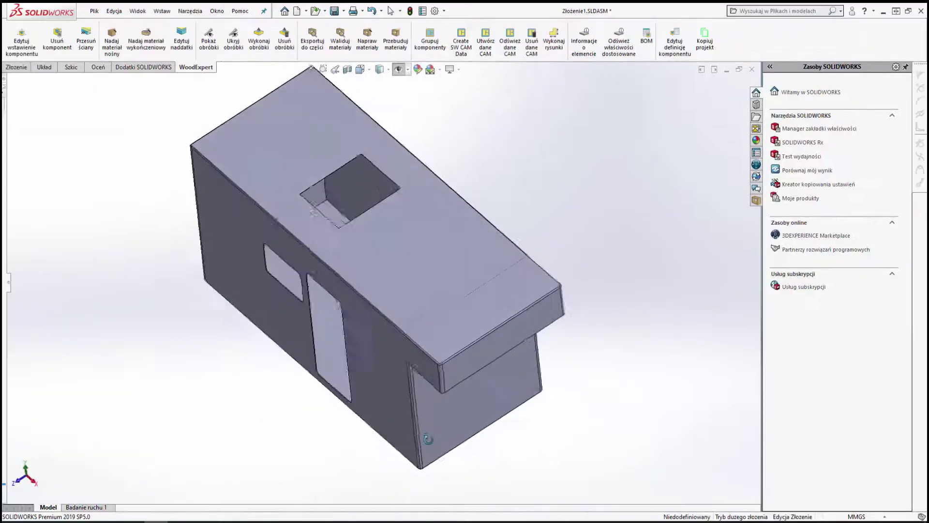
mouse_move(432, 428)
middle_mouse_down()
mouse_move(434, 352)
mouse_move(77, 239)
mouse_move(228, 270)
middle_mouse_up()
Insert a Przegroda pozioma horizontal divider from the WoodExpert library, bounded by the cabinet's inner face.
scroll(435, 351, "down", 5)
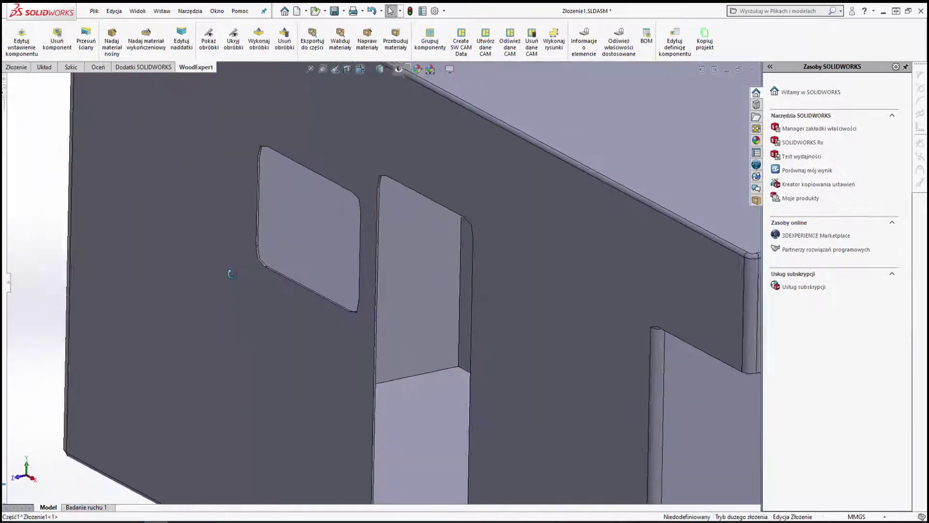
key("ctrl+7")
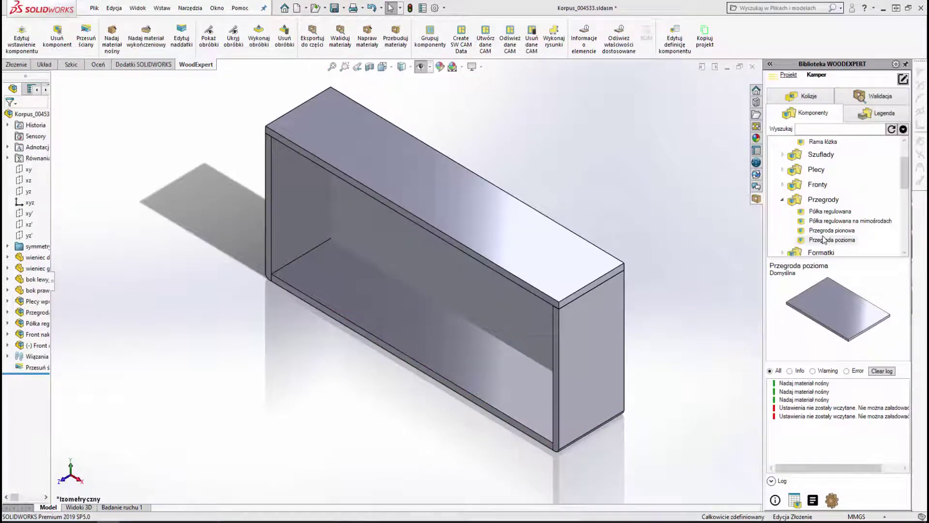
left_click(828, 221)
left_click(831, 230)
right_click(837, 240)
left_click(866, 244)
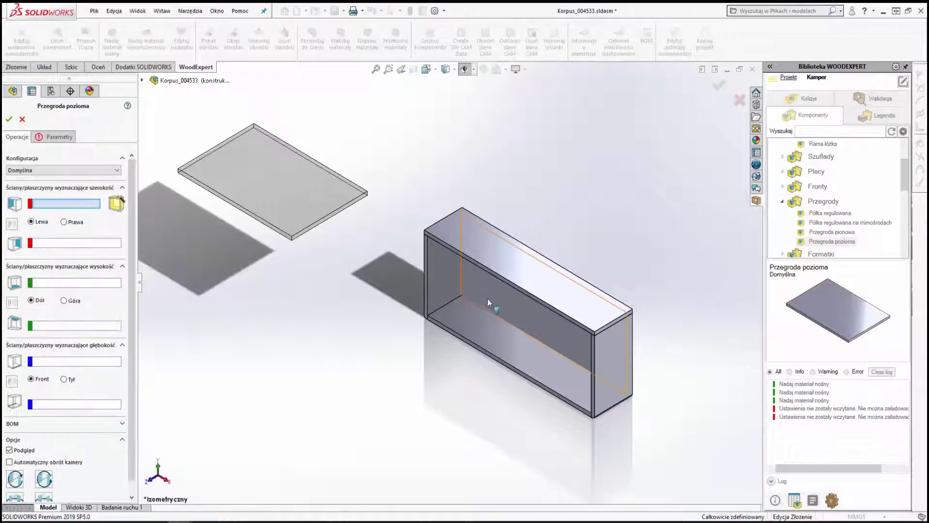
left_click(452, 279)
left_click(116, 203)
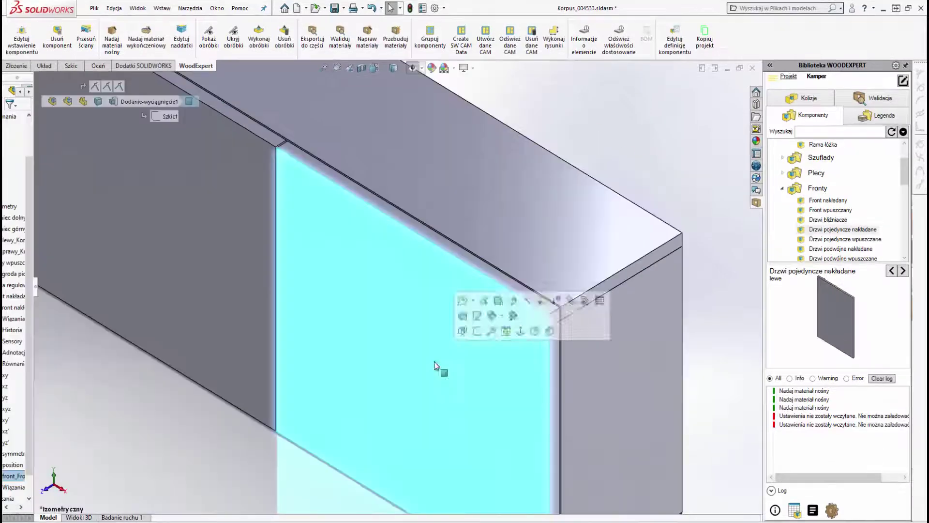
Open the door front as a part and select its corner edge for a 10 mm fillet.
right_click(386, 263)
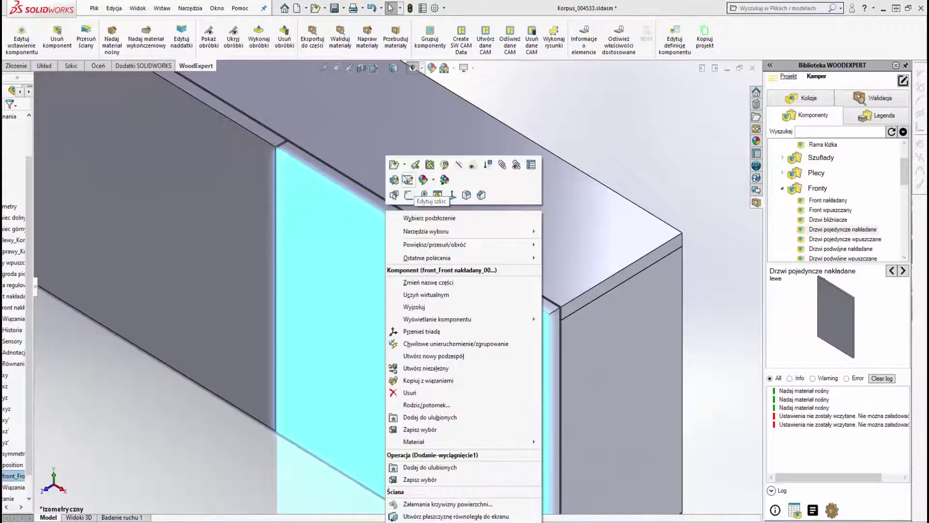
left_click(394, 167)
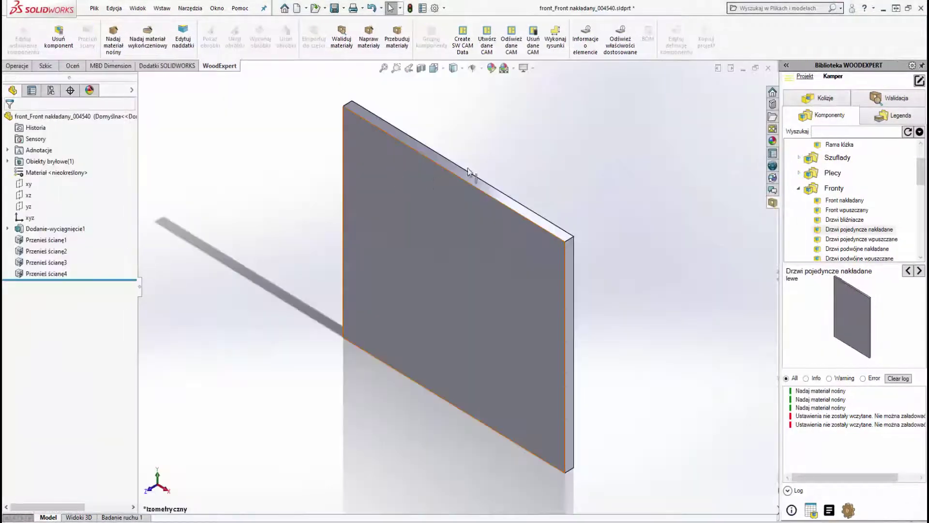
left_click(18, 66)
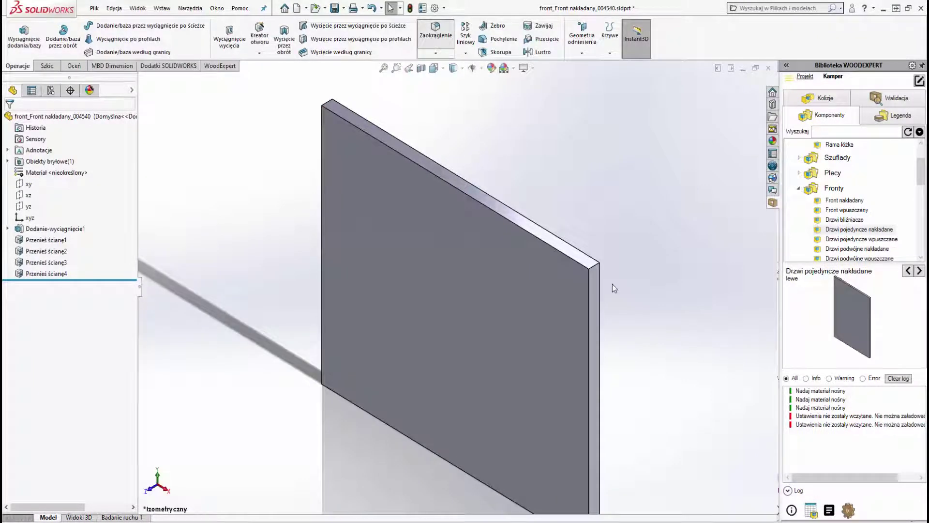
scroll(511, 271, "down", 3)
scroll(511, 270, "down", 2)
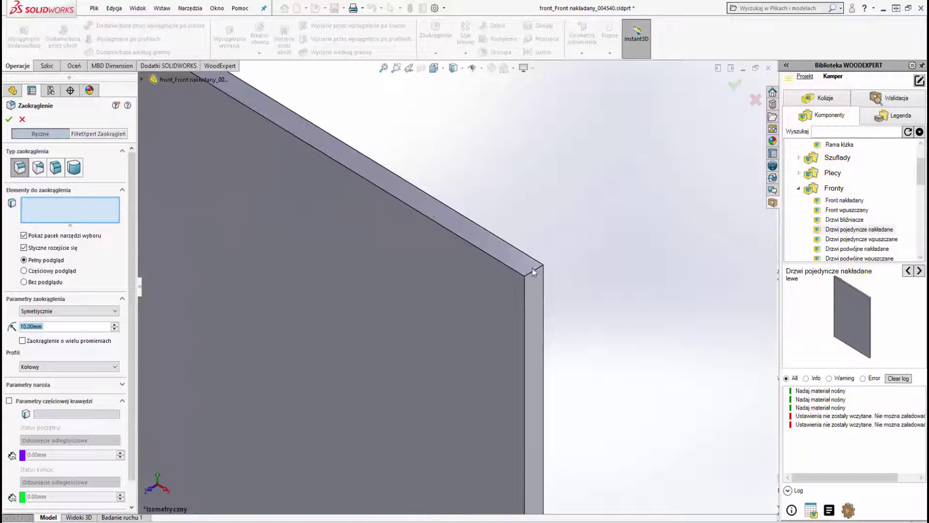
left_click(534, 271)
key("f")
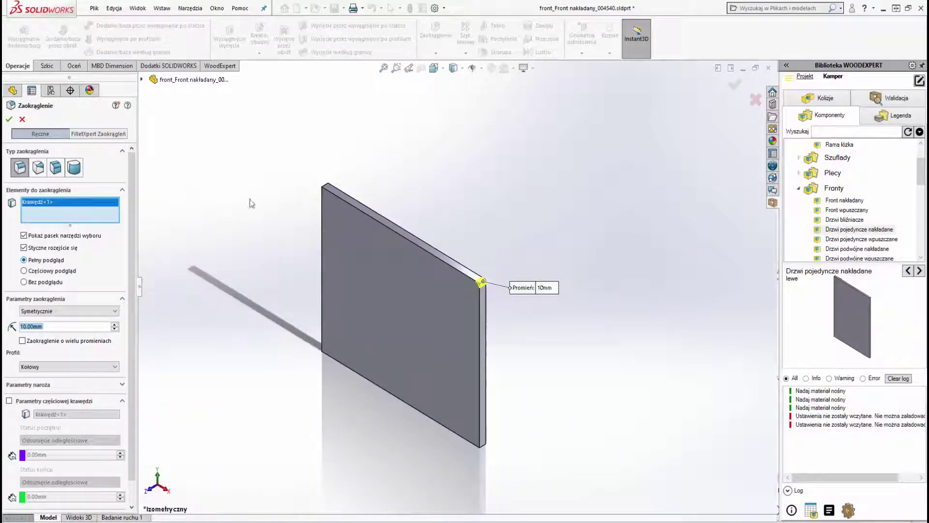
mouse_move(368, 181)
middle_mouse_down()
mouse_move(394, 218)
mouse_move(350, 195)
mouse_move(363, 222)
middle_mouse_up()
scroll(406, 261, "down", 3)
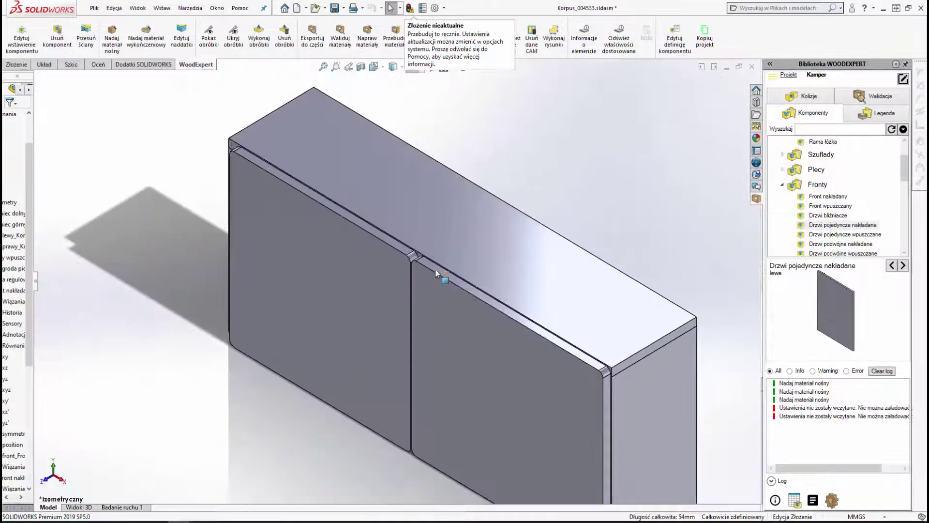
scroll(552, 315, "up", 2)
scroll(668, 430, "down", 3)
Open the top panel part and fillet both short end edges at 10 mm.
scroll(556, 245, "down", 2)
right_click(542, 232)
left_click(547, 139)
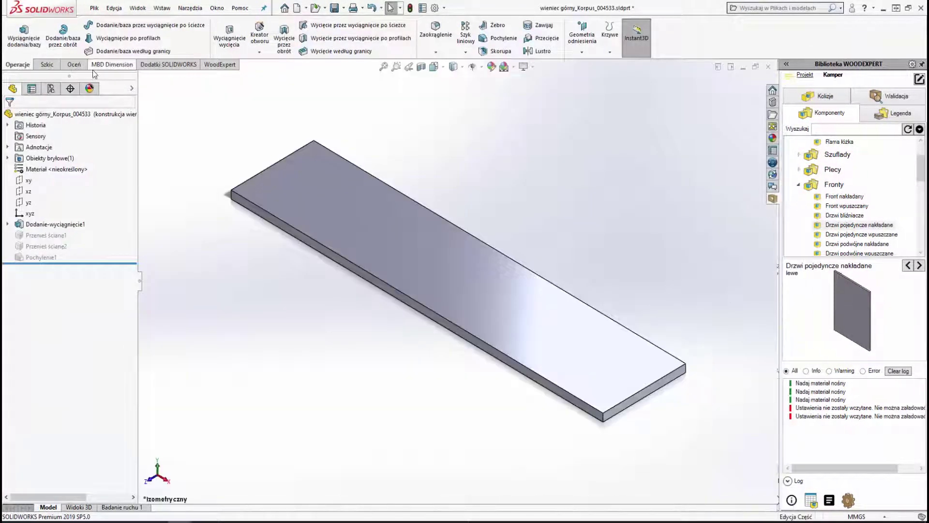
left_click(436, 34)
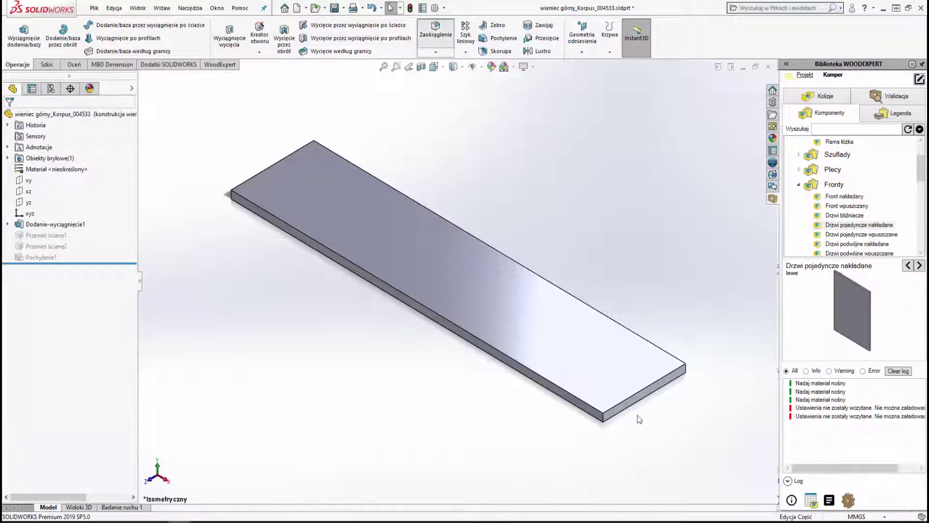
left_click(618, 398)
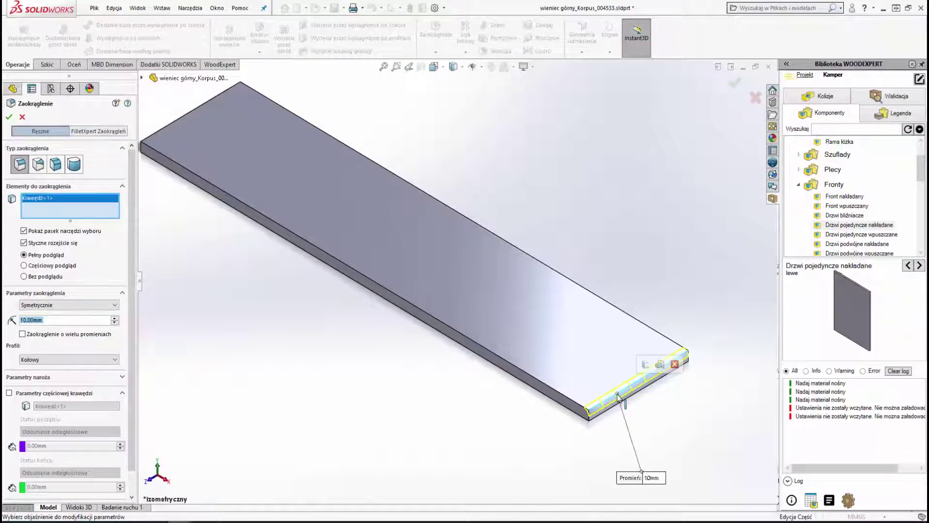
mouse_move(333, 275)
middle_mouse_down()
mouse_move(307, 184)
mouse_move(368, 247)
middle_mouse_up()
scroll(306, 185, "down", 3)
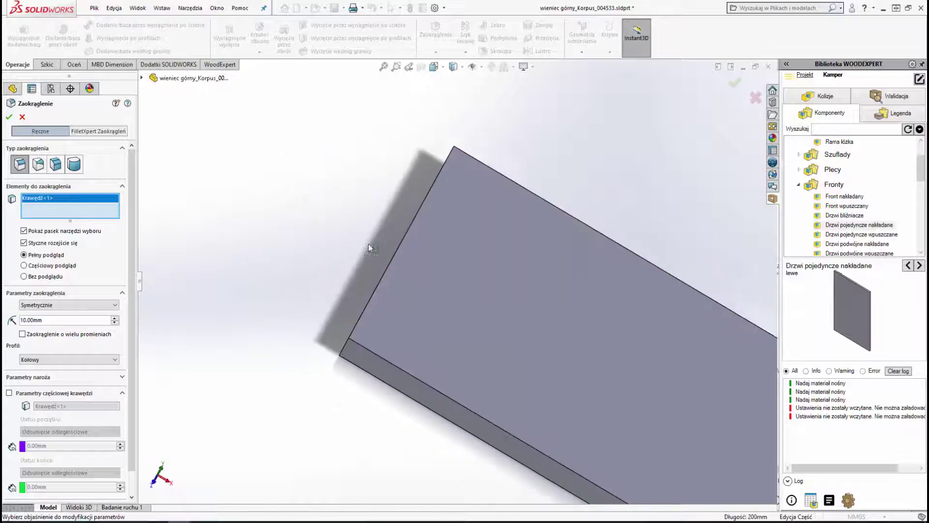
left_click(399, 261)
left_click(9, 117)
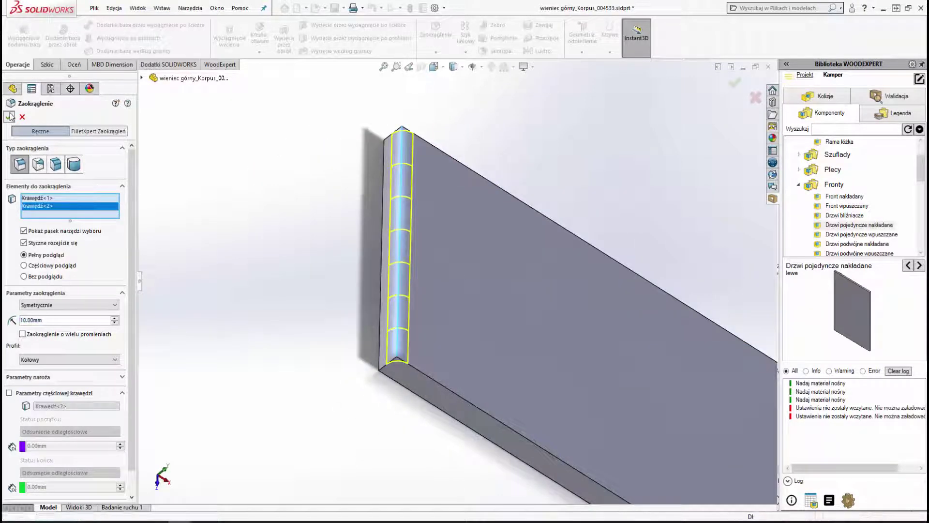
Return to the cabinet assembly in isometric view.
key("f")
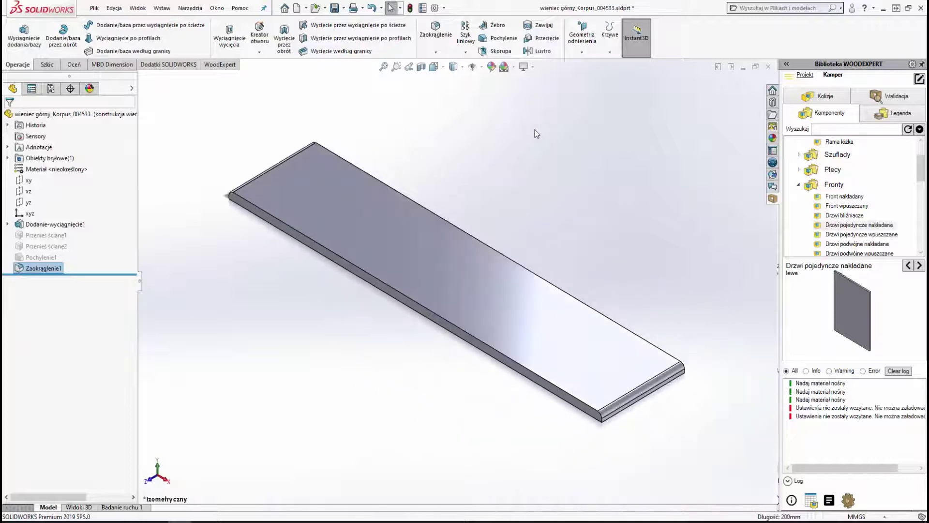
key("ctrl+Tab")
scroll(479, 310, "down", 5)
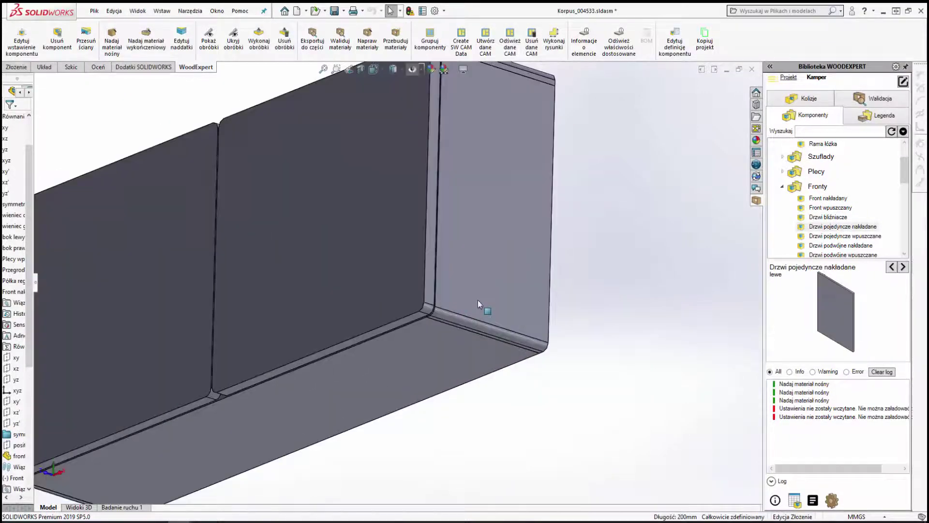
key("ctrl+7")
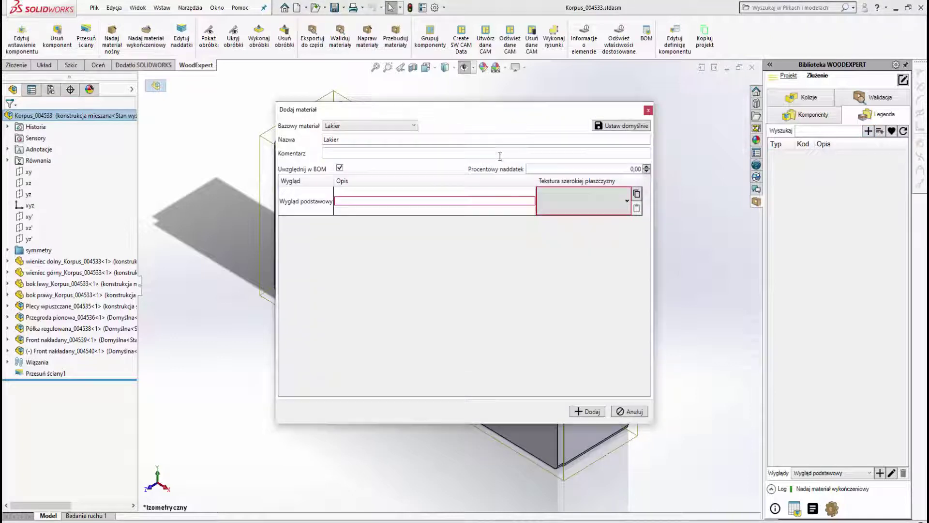
Browse the Płyty board materials in woodexpert.sldmat, then close the add-material window unsaved.
left_click(415, 126)
left_click(382, 170)
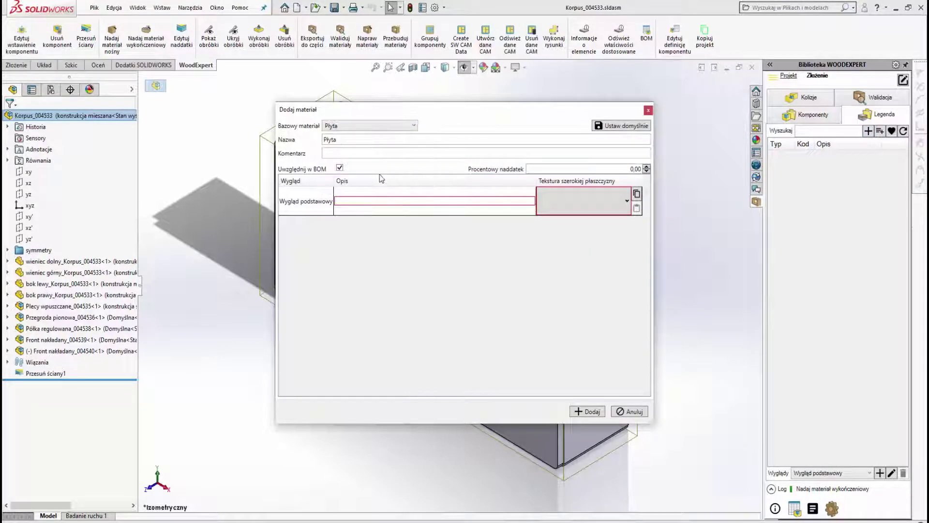
left_click(583, 269)
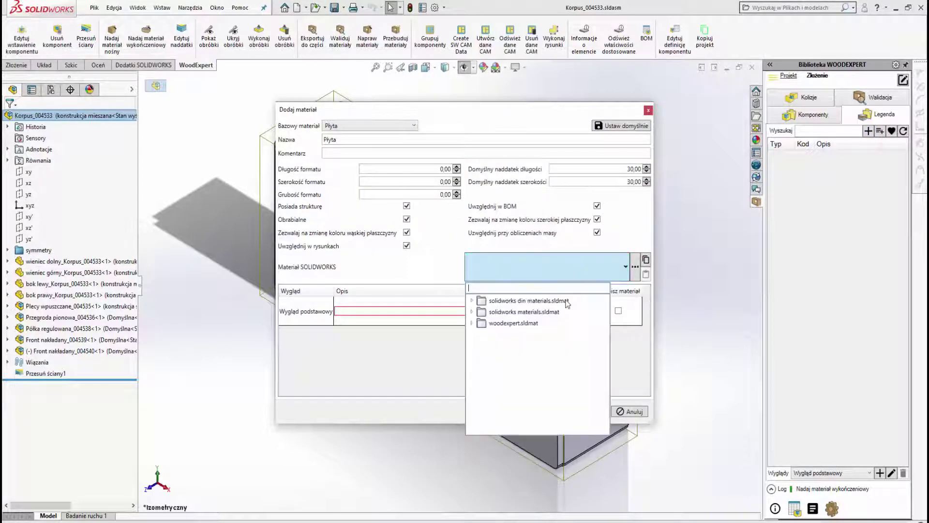
double_click(536, 324)
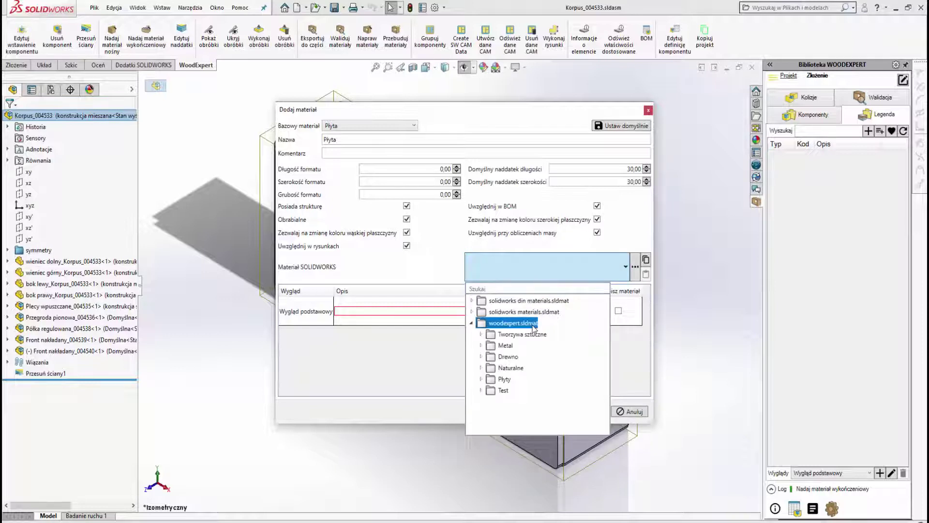
double_click(506, 379)
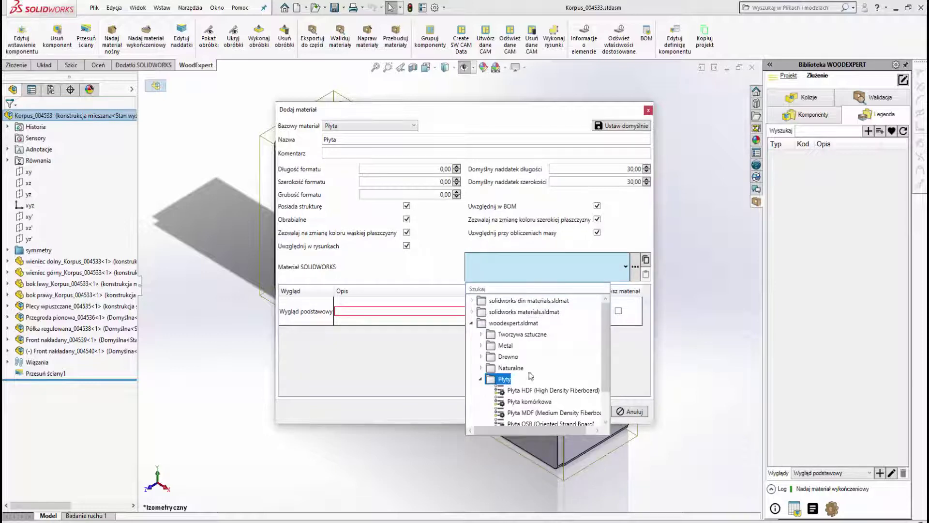
scroll(533, 377, "down", 1)
left_click(621, 353)
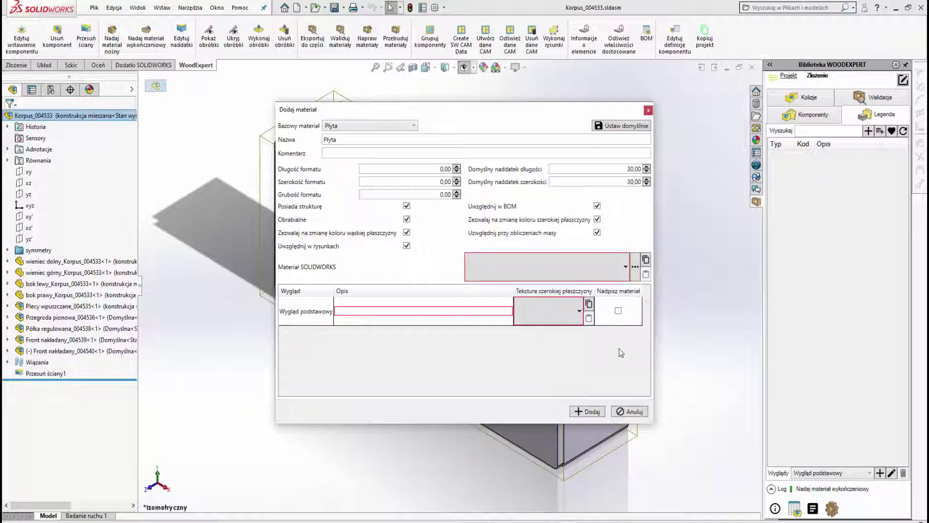
left_click(647, 112)
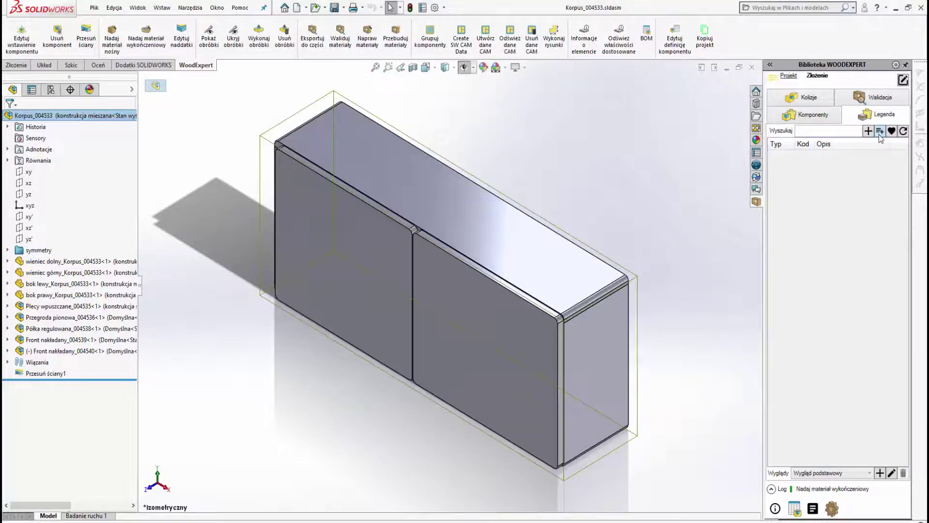
Add the WOODEXPERT 1 material legend to the project.
left_click(879, 135)
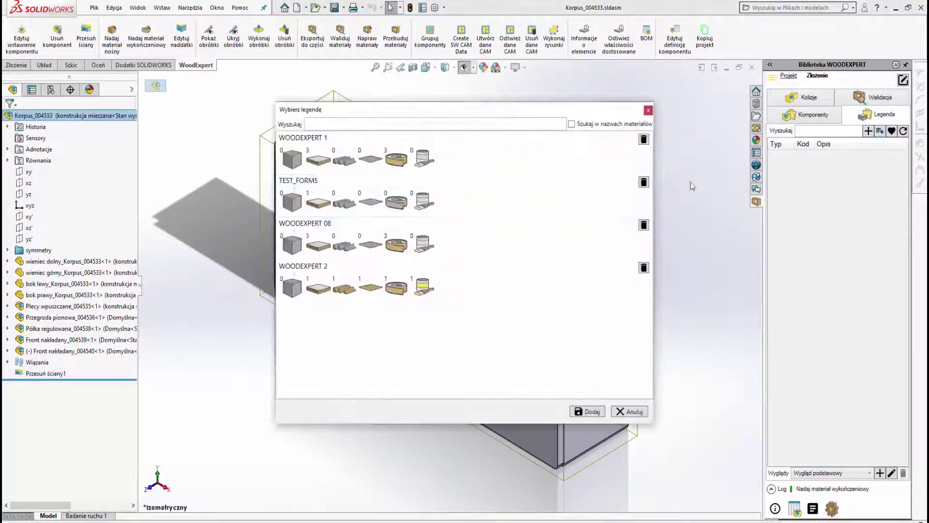
left_click(312, 161)
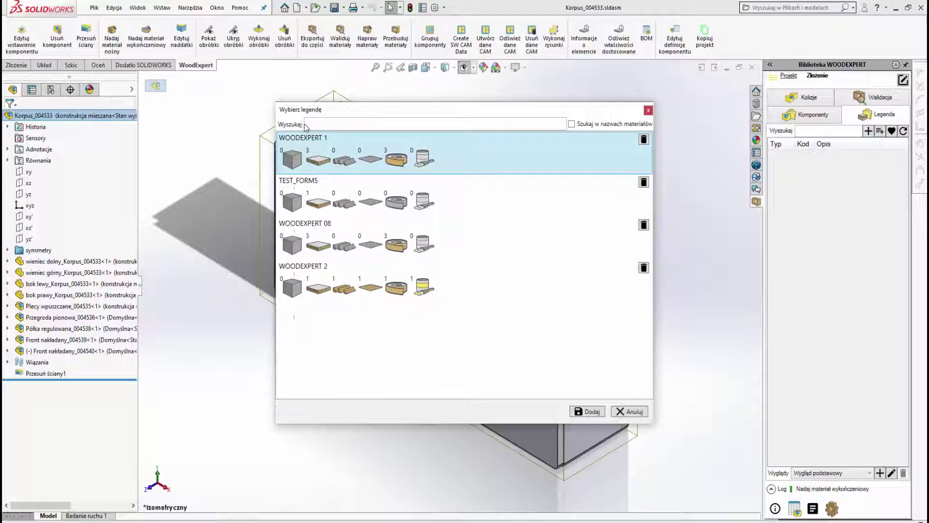
left_click(589, 412)
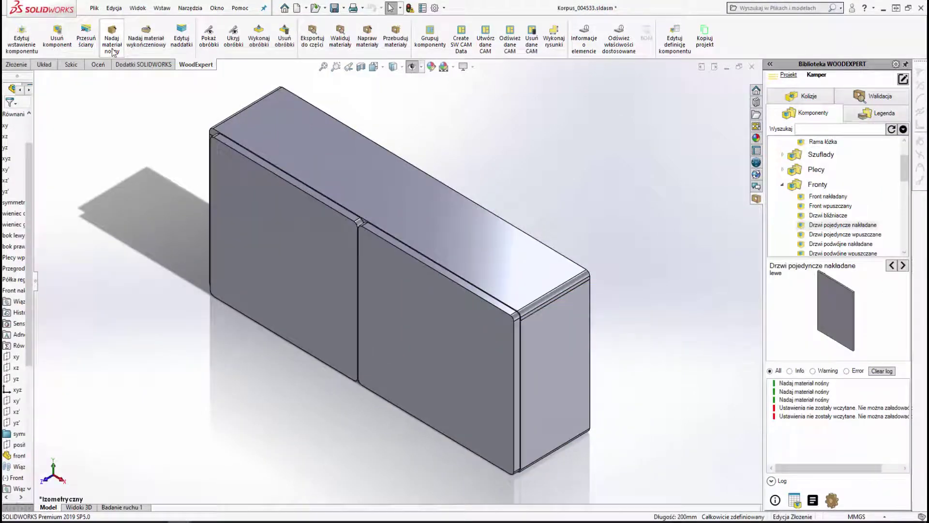
Apply PLA2-MFC WHITE board material to the right door and its matching left door.
left_click(112, 48)
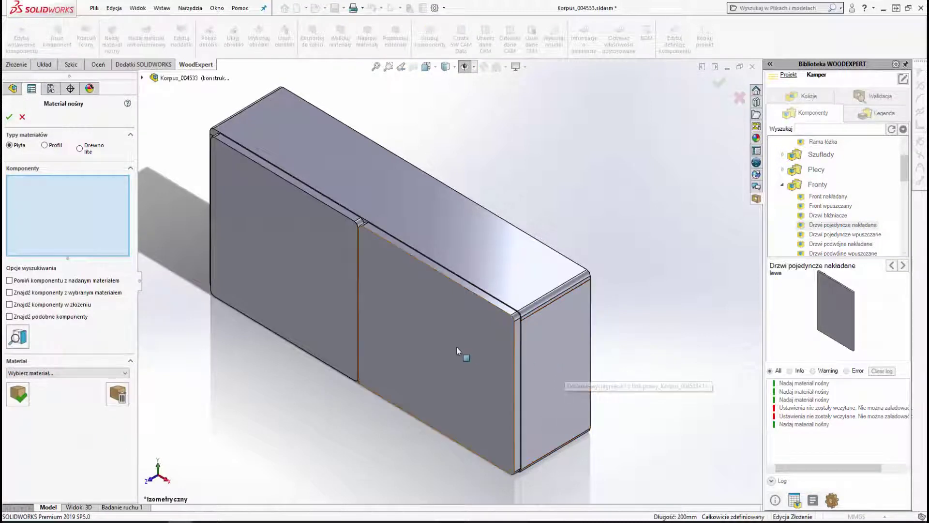
left_click(457, 348)
left_click(52, 373)
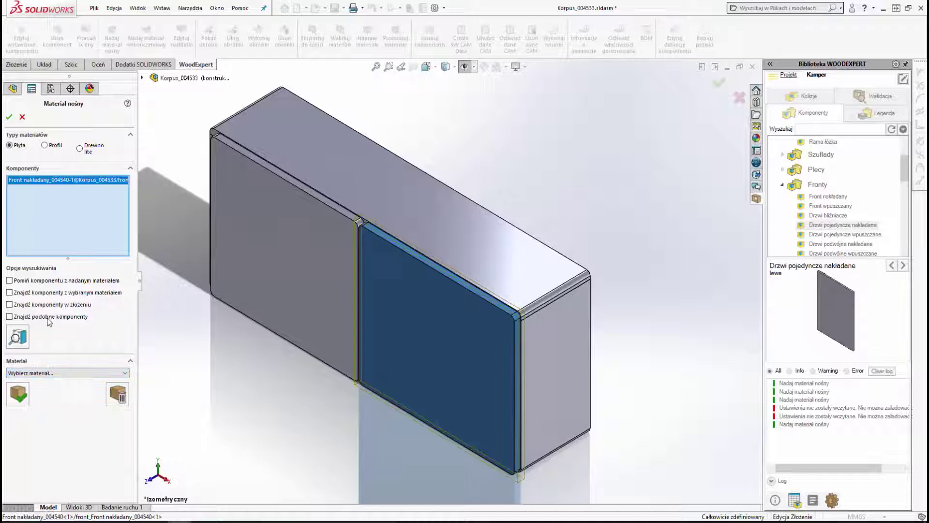
left_click(17, 337)
left_click(43, 374)
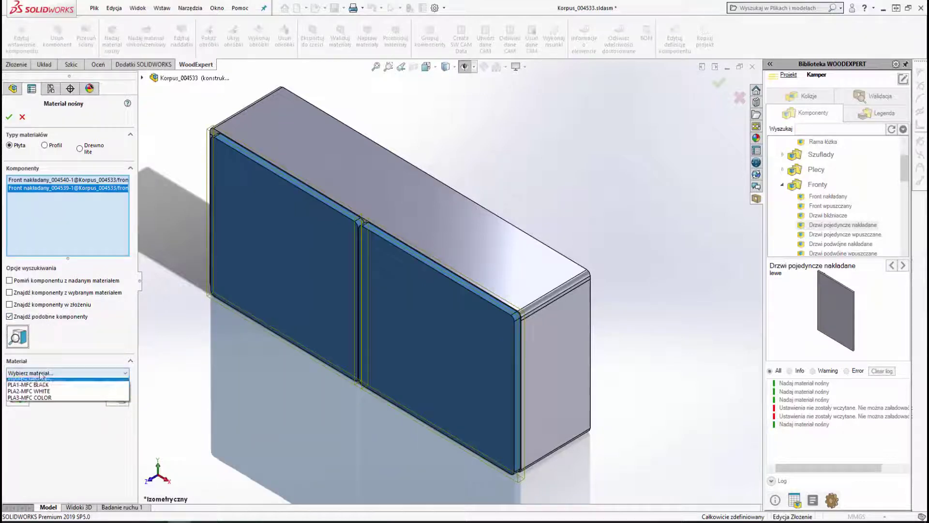
left_click(78, 395)
left_click(18, 393)
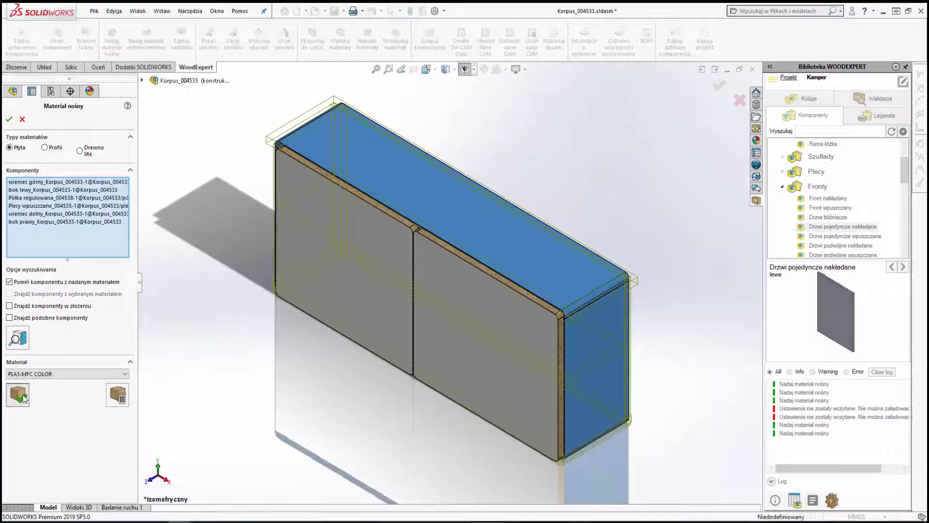
Select the panel edge faces and their matches, choosing BAN3-ABS#2 COLOR edge banding.
left_click(23, 396)
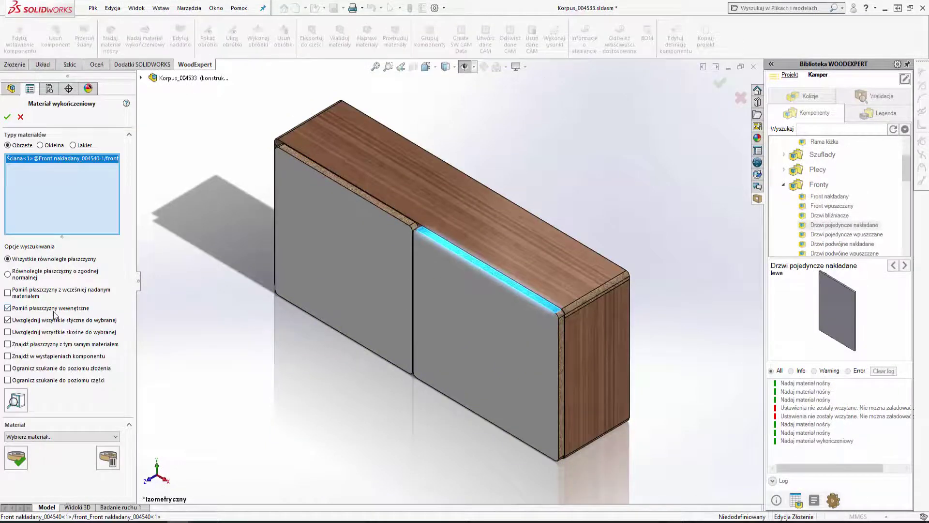
left_click(571, 308)
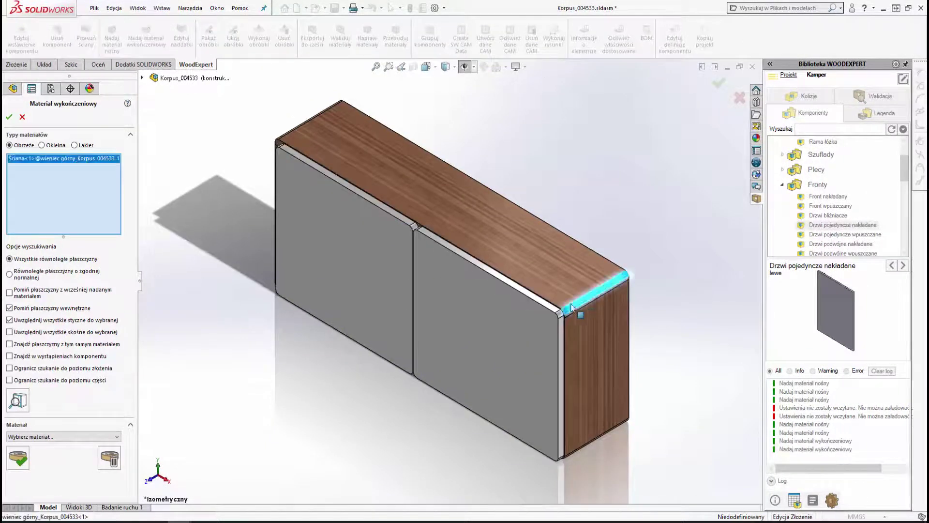
left_click(17, 400)
left_click(68, 429)
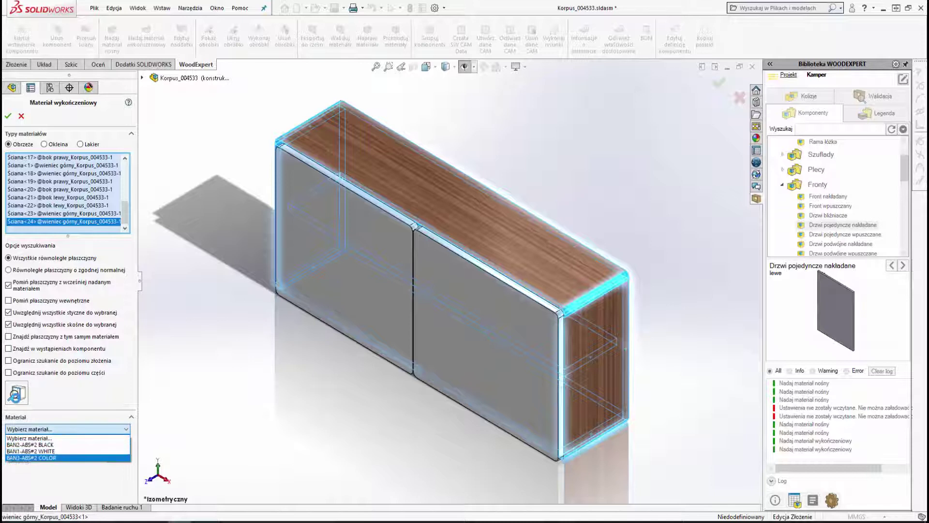
left_click(31, 457)
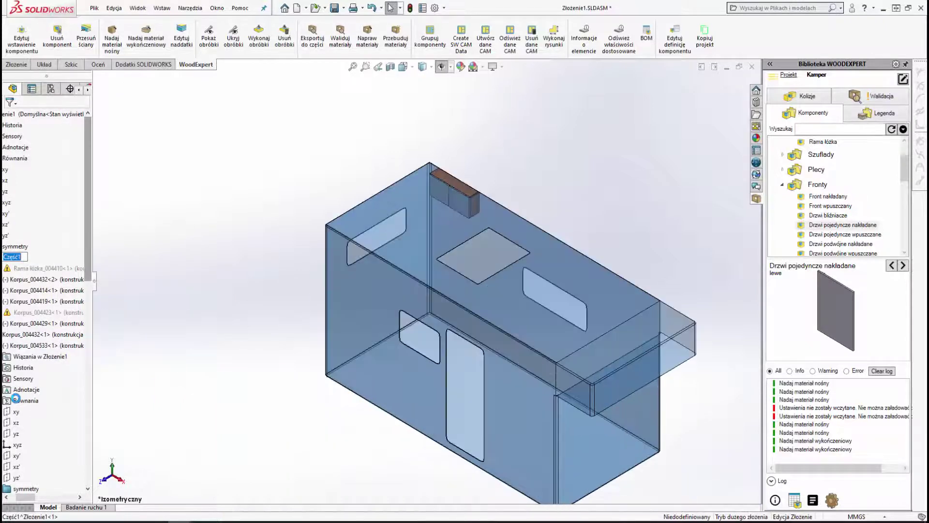
Confirm the new part name in the tree.
key("Return")
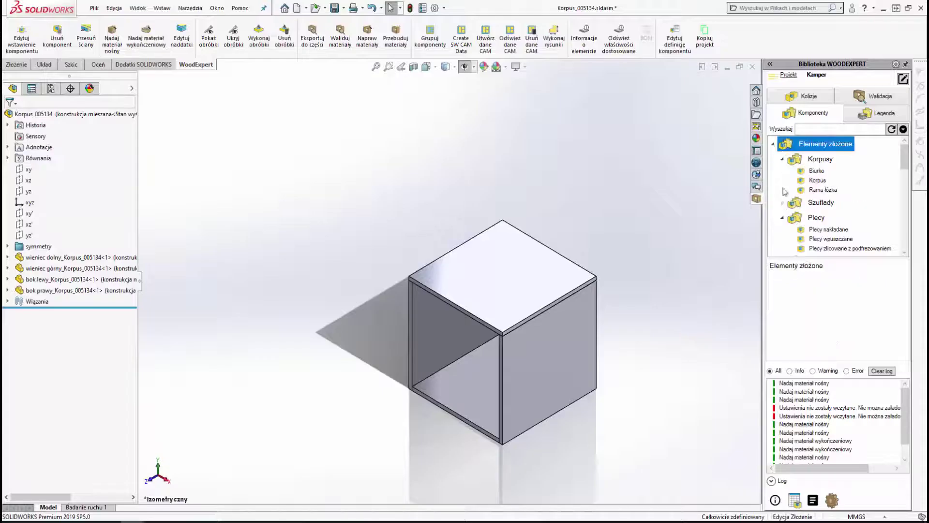
Insert the Bok lewy side panel from Formatki against the carcass, then begin on Bok prawy.
scroll(798, 174, "down", 3)
scroll(806, 182, "down", 3)
left_click(783, 218)
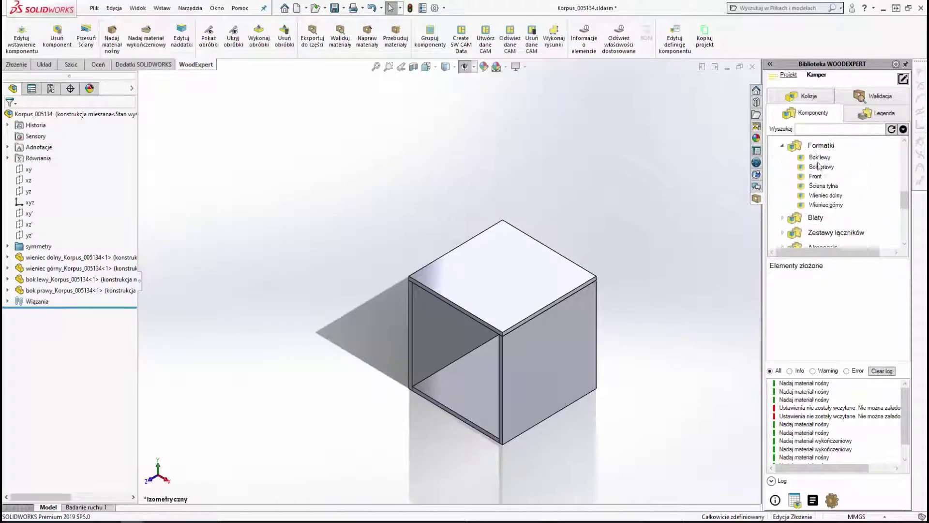
right_click(823, 158)
left_click(847, 166)
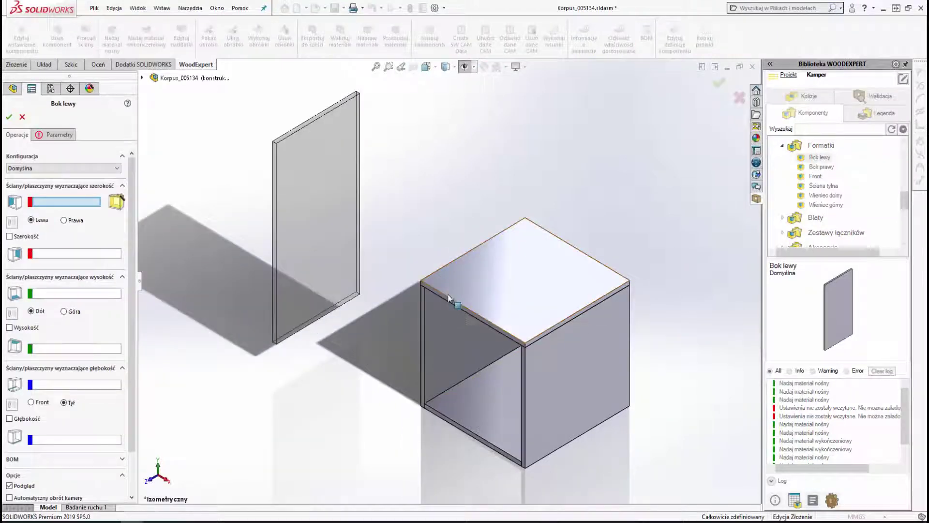
scroll(448, 286, "down", 3)
left_click(429, 293)
scroll(442, 259, "down", 3)
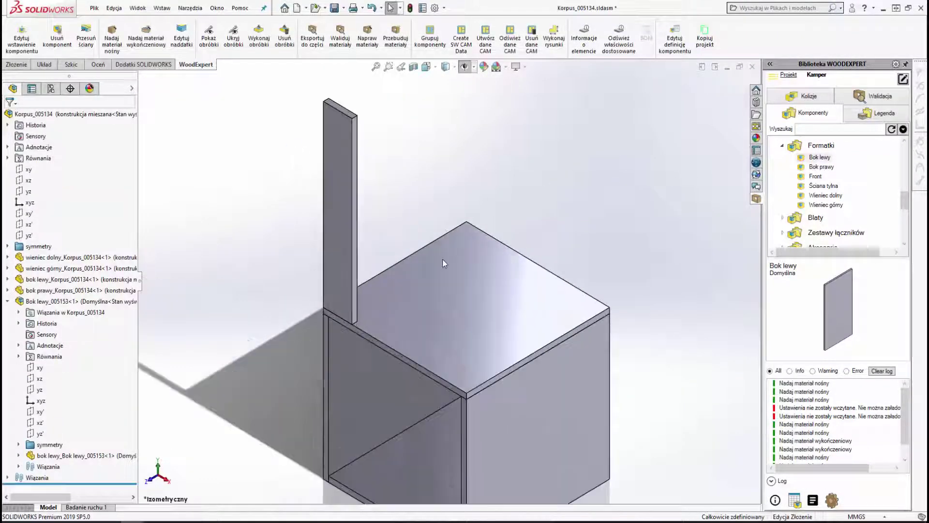
scroll(442, 260, "down", 2)
right_click(823, 166)
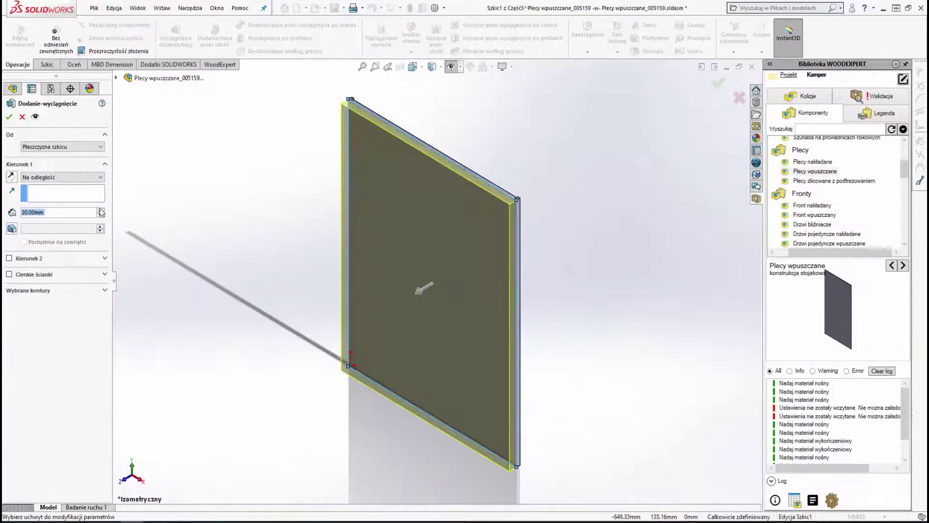
Select the back panel's side, hidden and front edges for a 10 mm fillet.
left_click(601, 63)
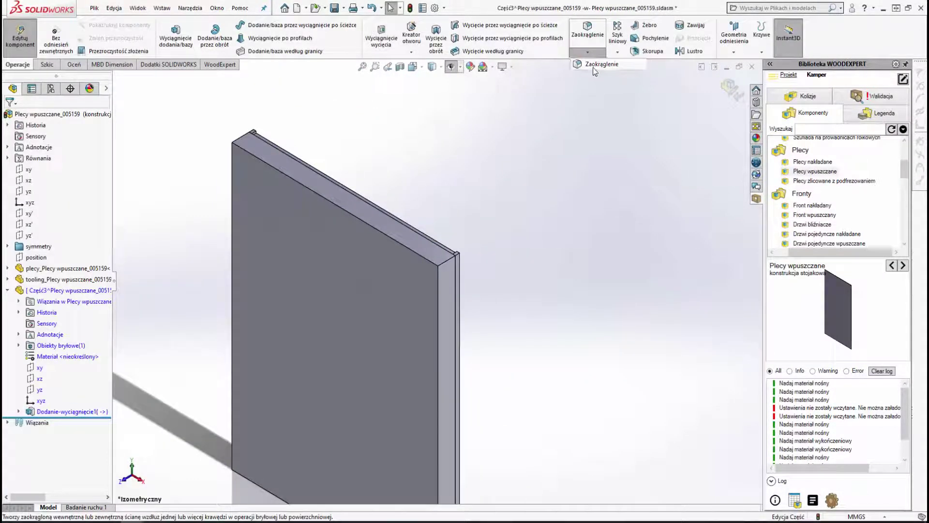
left_click(276, 164)
mouse_move(276, 164)
middle_mouse_down()
mouse_move(301, 336)
mouse_move(426, 286)
middle_mouse_up()
left_click(426, 286)
left_click(601, 209)
mouse_move(602, 208)
middle_mouse_down()
mouse_move(409, 244)
mouse_move(291, 334)
mouse_move(380, 248)
middle_mouse_up()
left_click(290, 334)
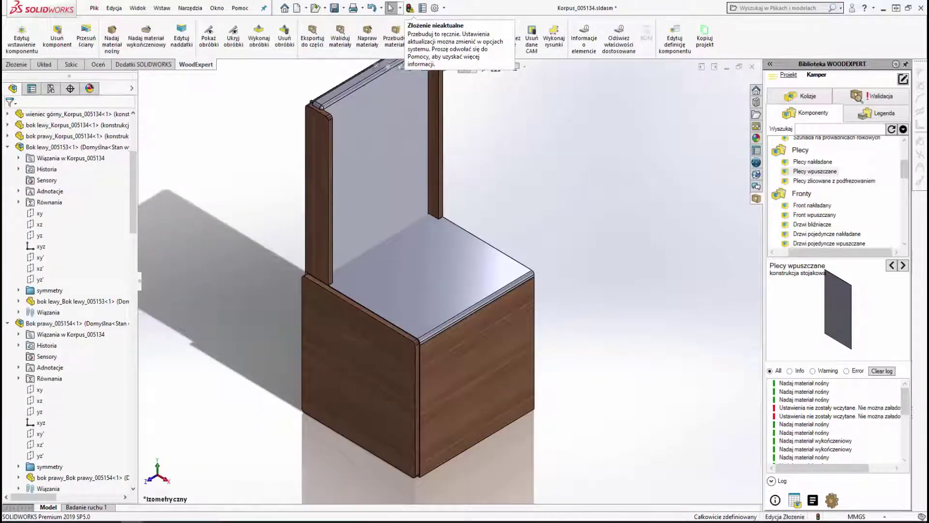
scroll(67, 314, "down", 3)
scroll(67, 315, "down", 3)
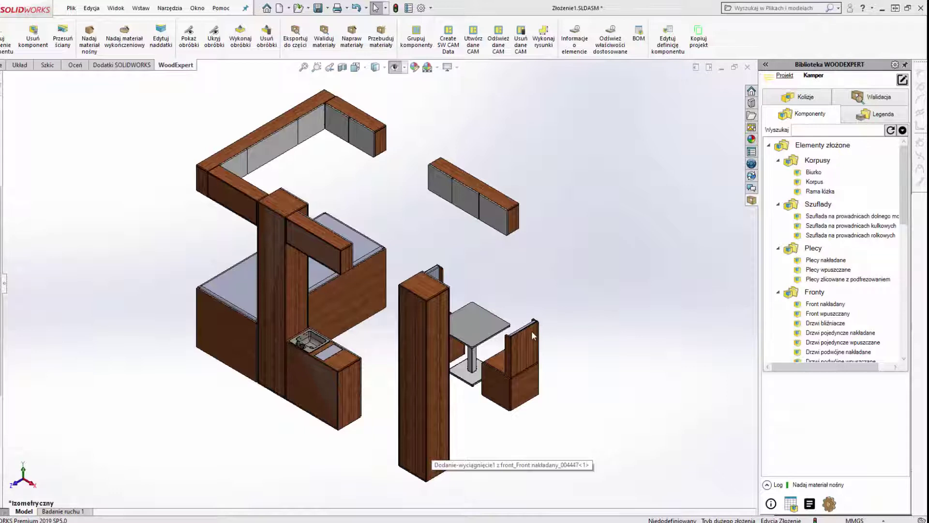
Orbit, zoom out and tilt the view to inspect the whole wood-textured camper interior.
middle_click_drag(565, 264, 564, 290)
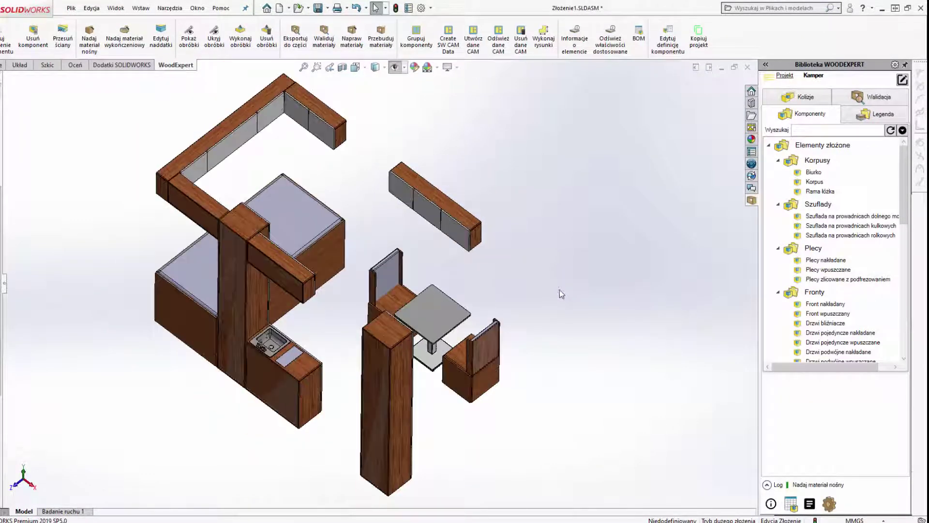
key("z")
middle_click_drag(210, 408, 228, 391)
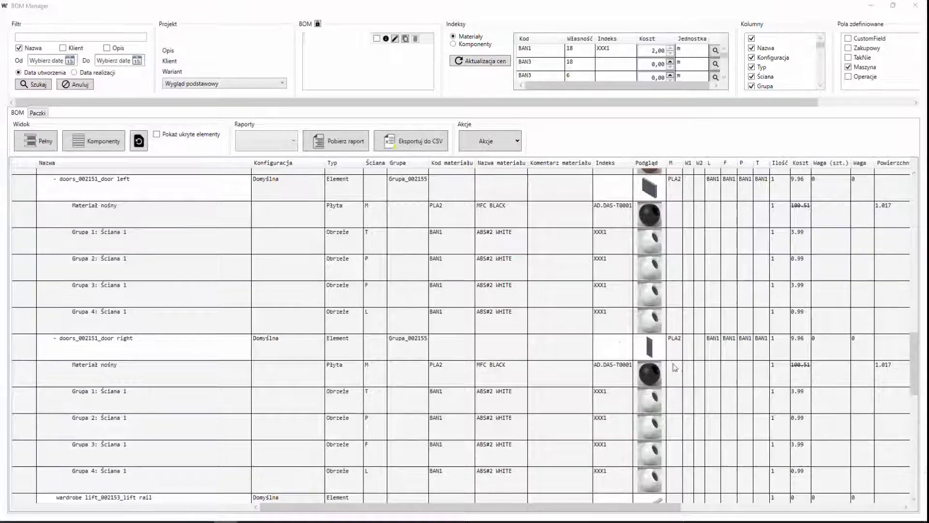
Review the BOM grid, then generate the Material summary PL report from the Raporty list.
scroll(606, 319, "up", 2)
scroll(605, 320, "up", 1)
scroll(606, 320, "up", 1)
scroll(606, 319, "up", 1)
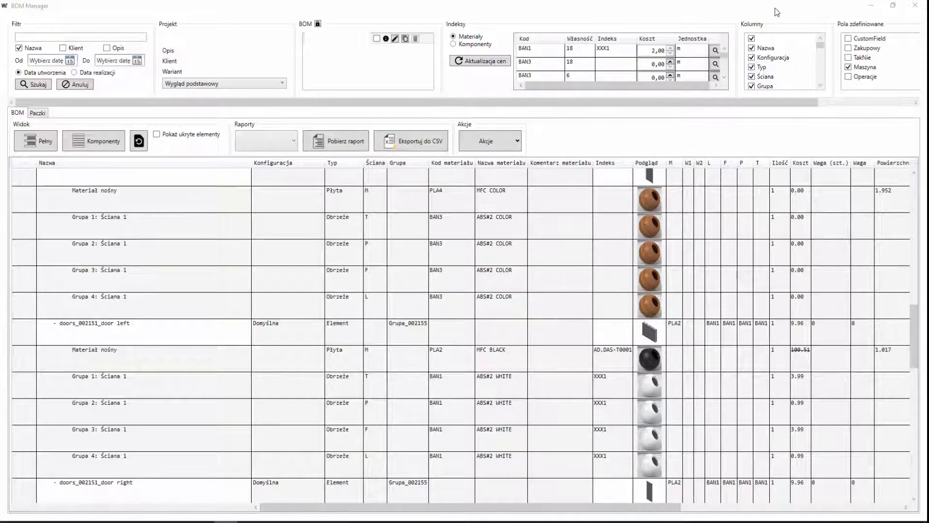
scroll(860, 293, "down", 1)
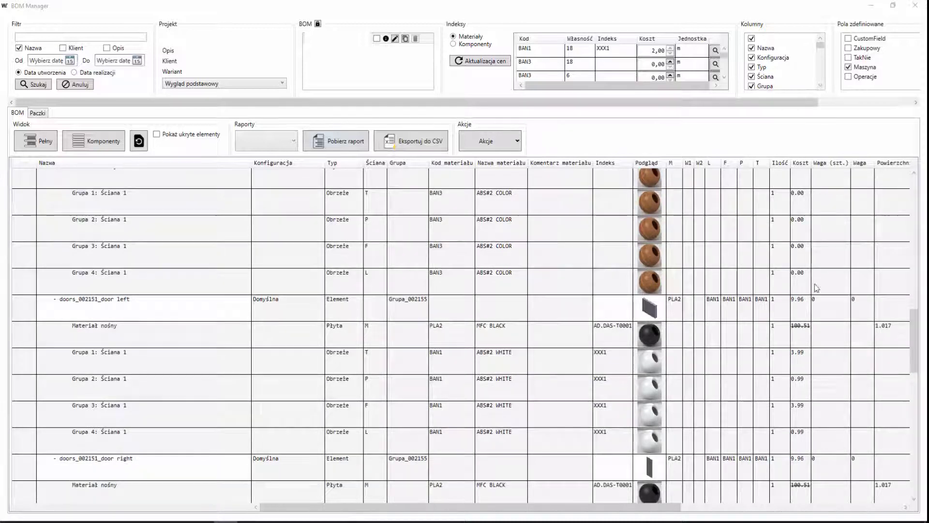
left_click(243, 136)
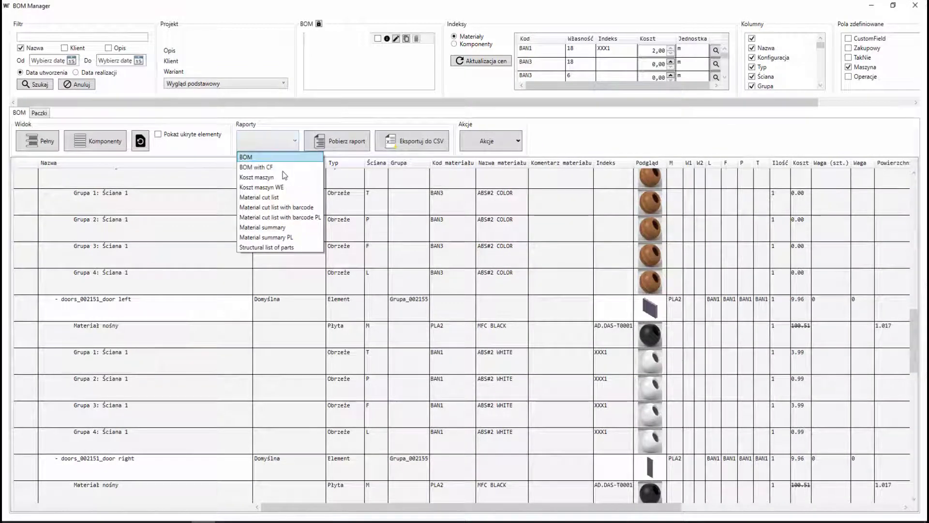
left_click(299, 238)
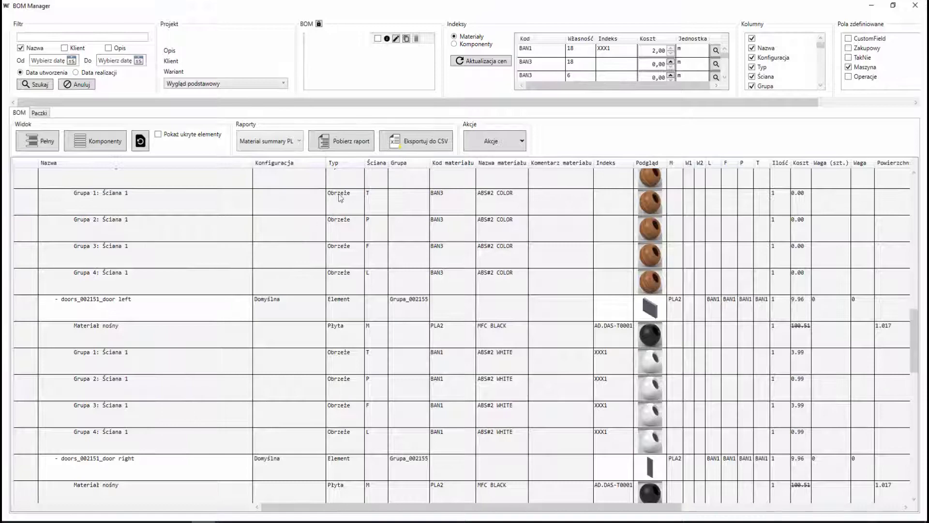
left_click(338, 145)
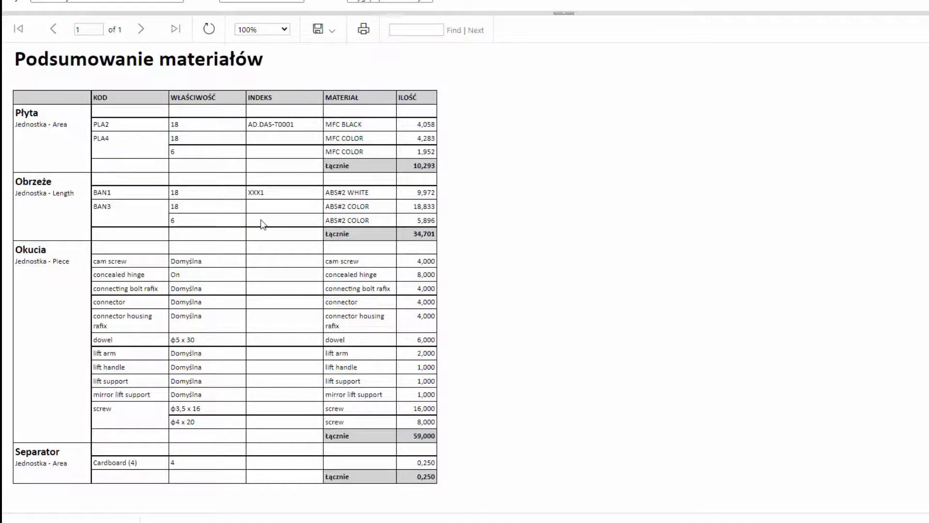
Scroll through the Lista elementów ciętych cut-list pages with PLA2 and PLA4 barcodes.
scroll(471, 99, "down", 2)
scroll(471, 103, "down", 1)
scroll(472, 104, "down", 2)
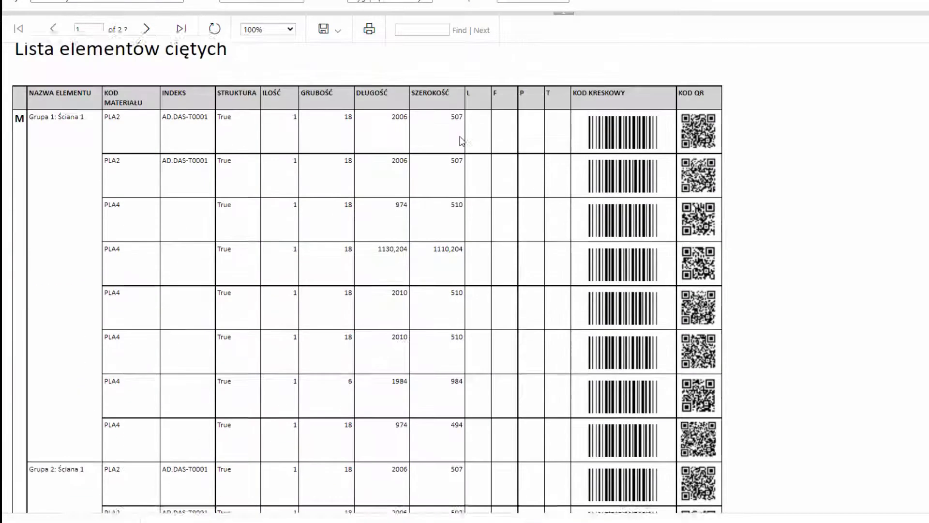